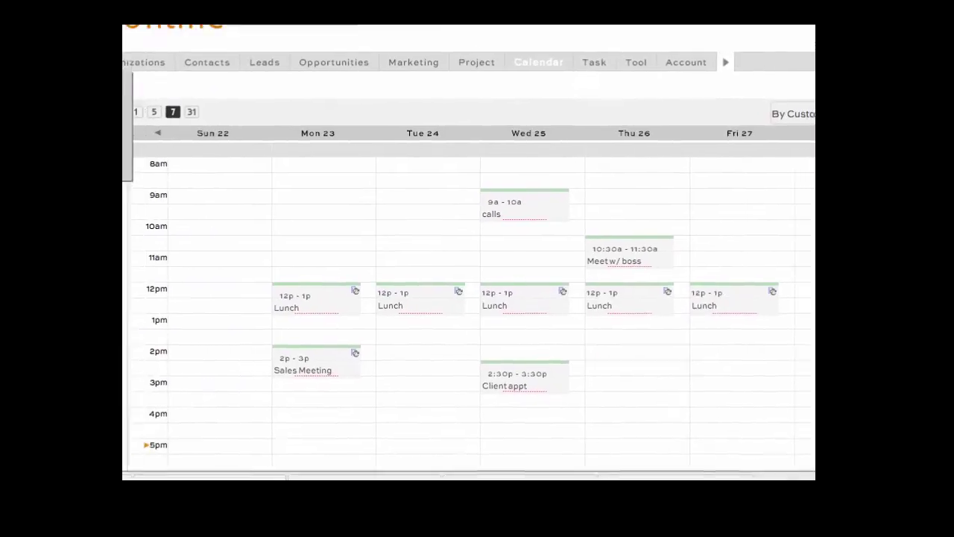
- Copy the PlanPlus Online calendar's .ics iCal feed URL from the Preferences download page
mouse_move(67, 77)
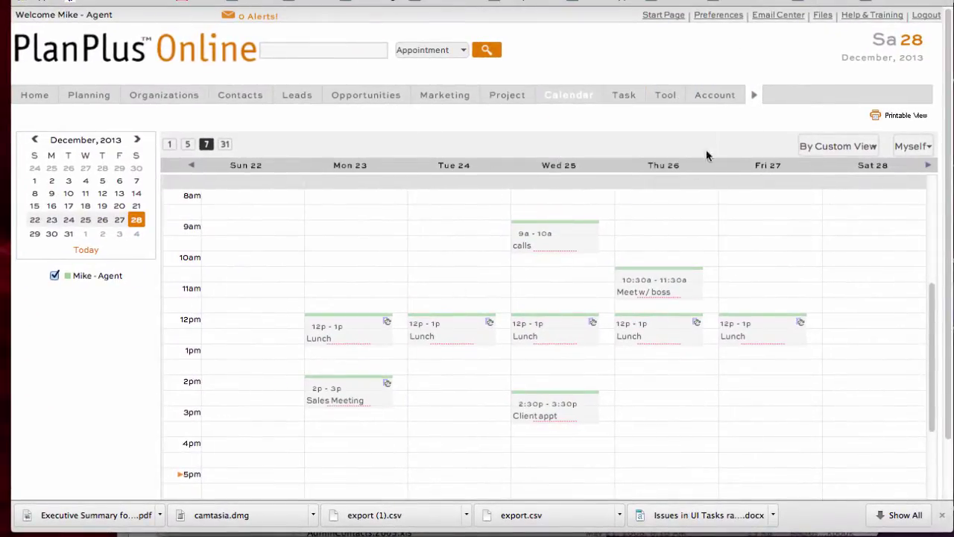
left_click(717, 21)
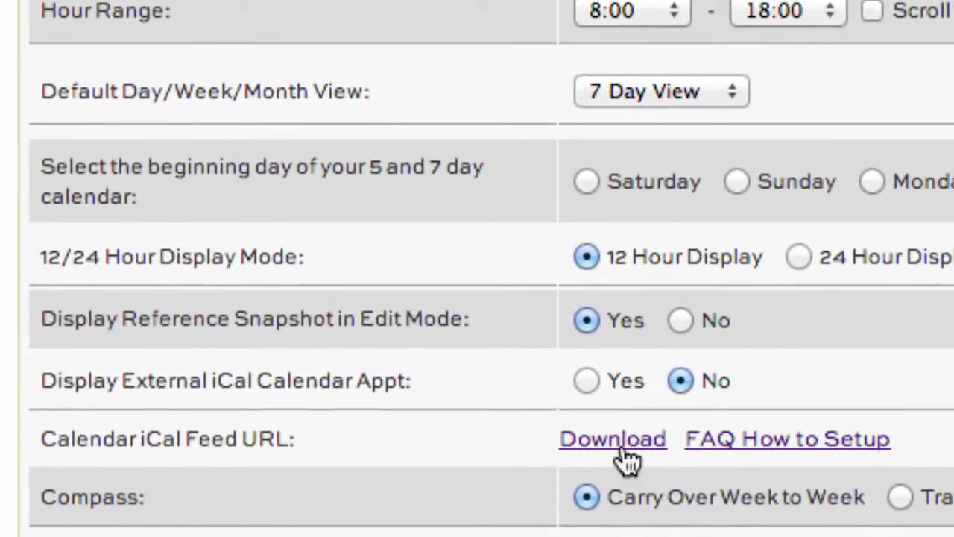
left_click(624, 444)
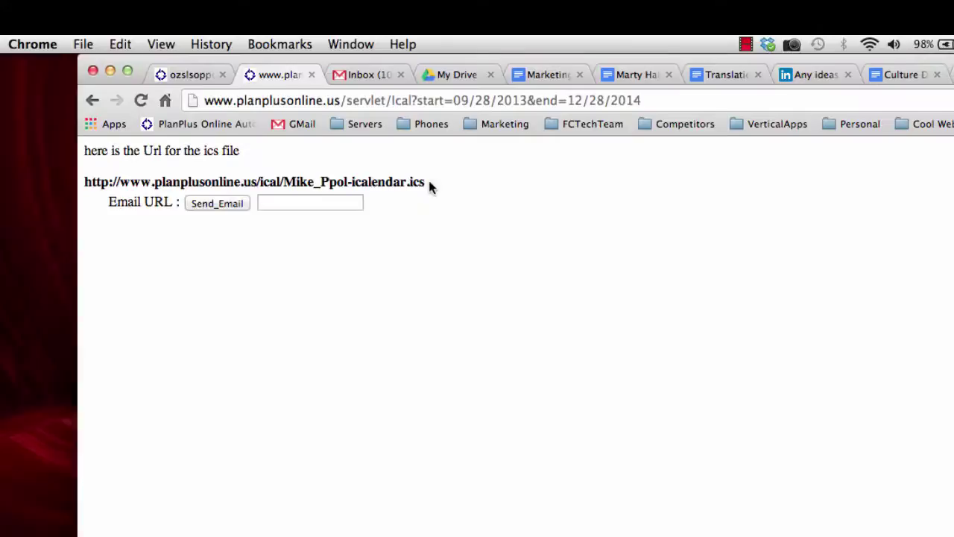
left_click_drag(428, 186, 88, 187)
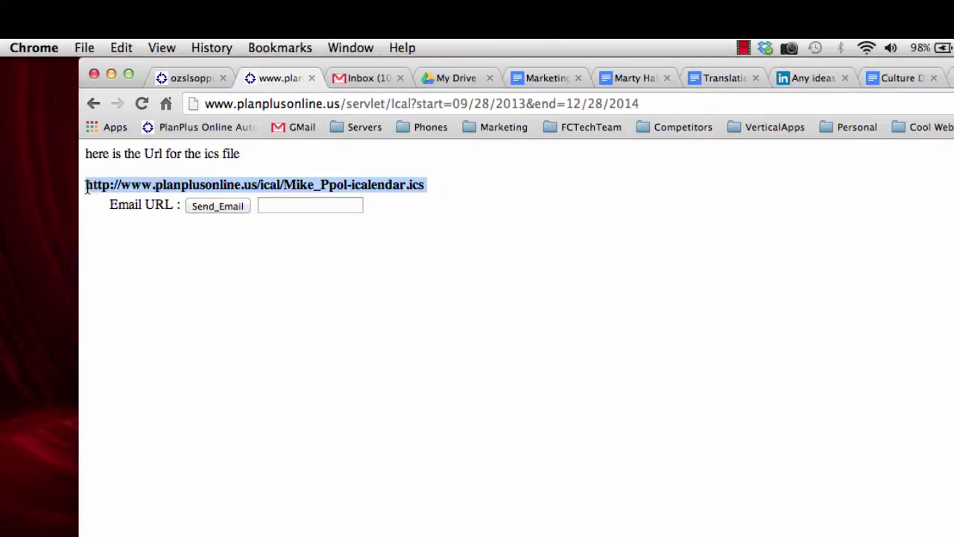
right_click(88, 187)
left_click(116, 194)
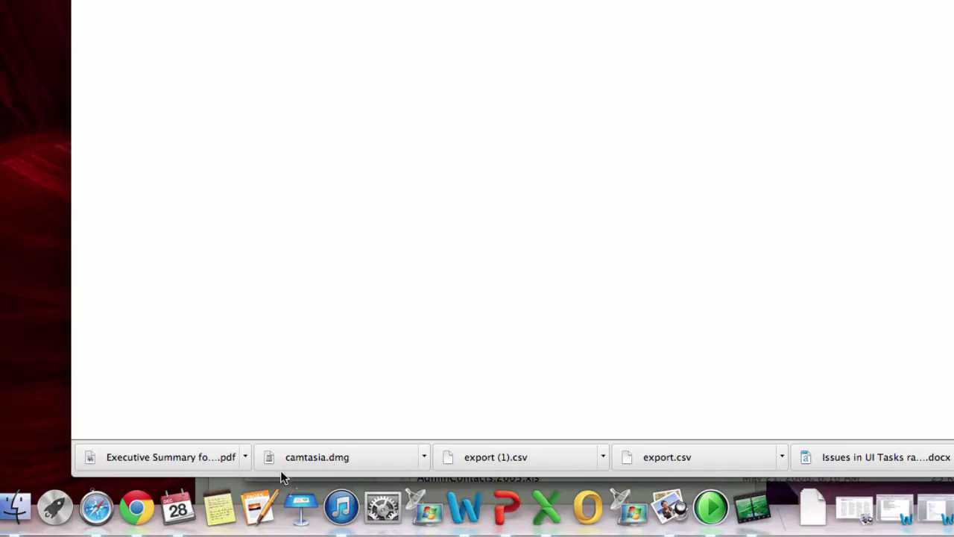
- Create a new calendar subscription in Apple Calendar using the pasted PlanPlus Online .ics URL
left_click(178, 510)
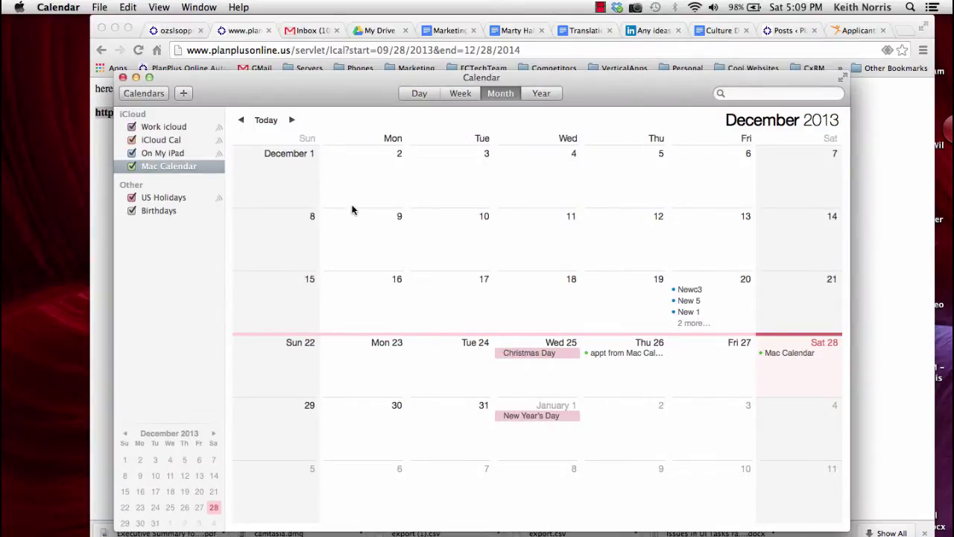
left_click(101, 8)
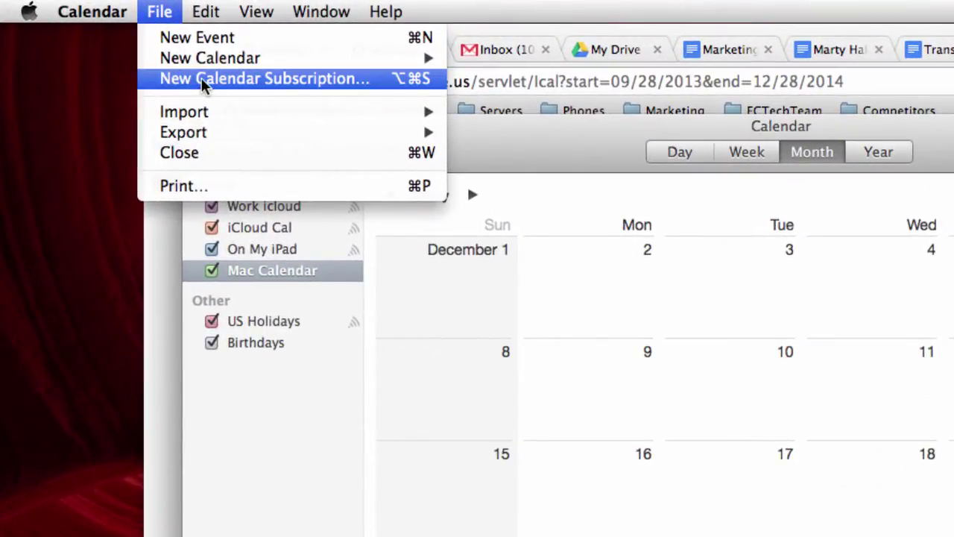
left_click(203, 84)
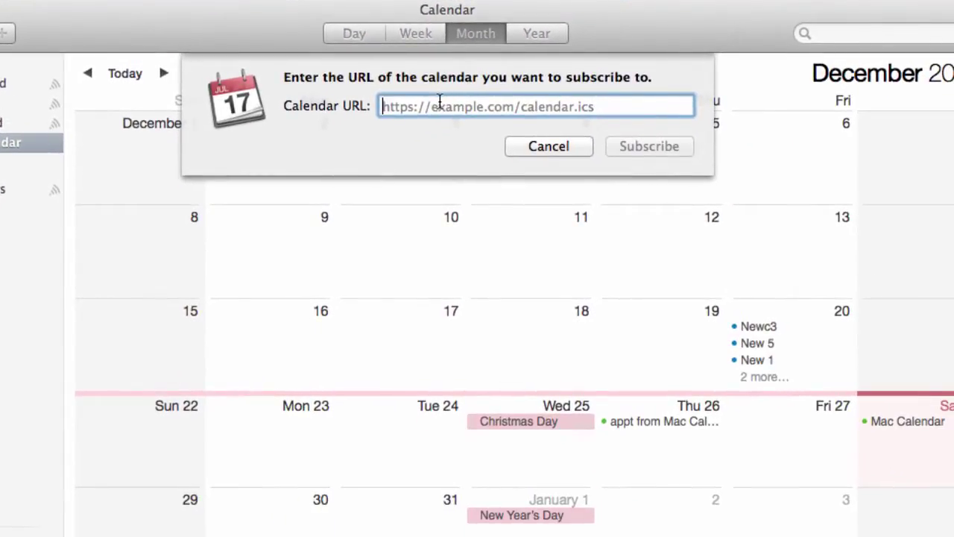
key("super+v")
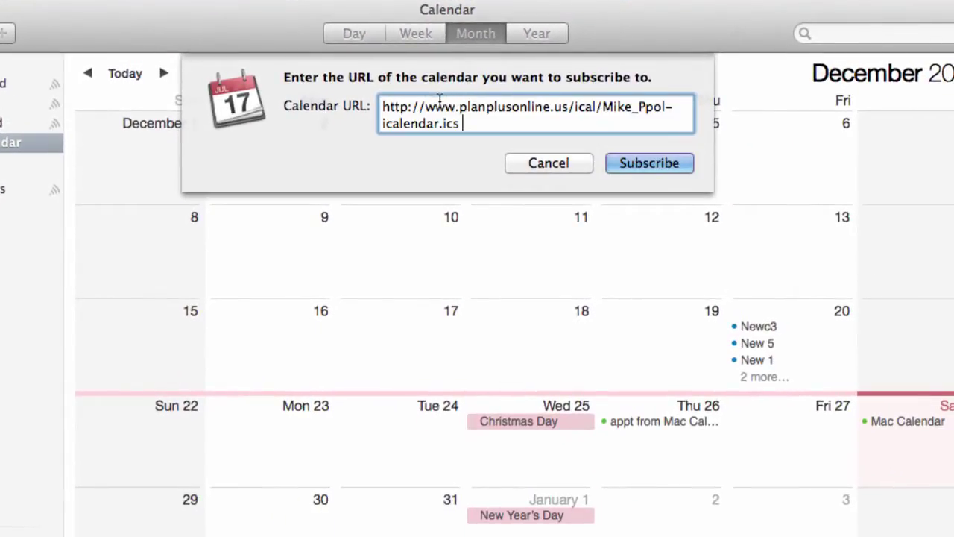
left_click(639, 170)
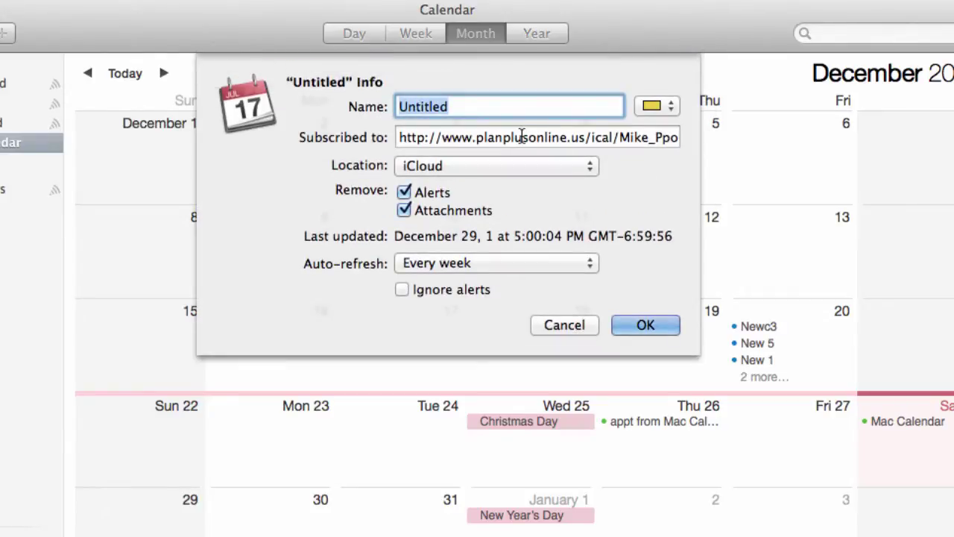
- Name the subscription 'PlanPlus Online Calendar', set auto-refresh to Every day, and confirm
type("Planplus")
key("BackSpace")
key("BackSpace")
key("BackSpace")
key("BackSpace")
type("Plus Online Calendar")
left_click(477, 268)
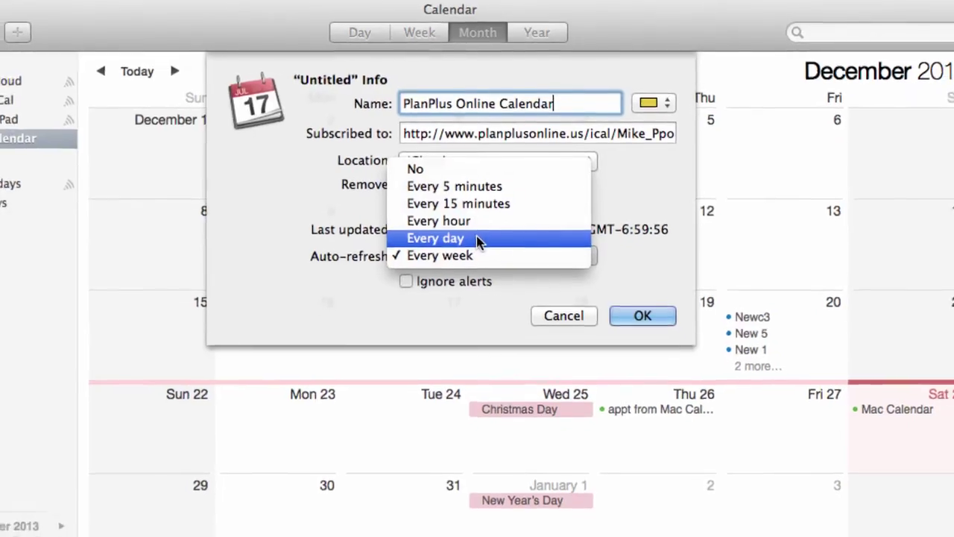
left_click(479, 238)
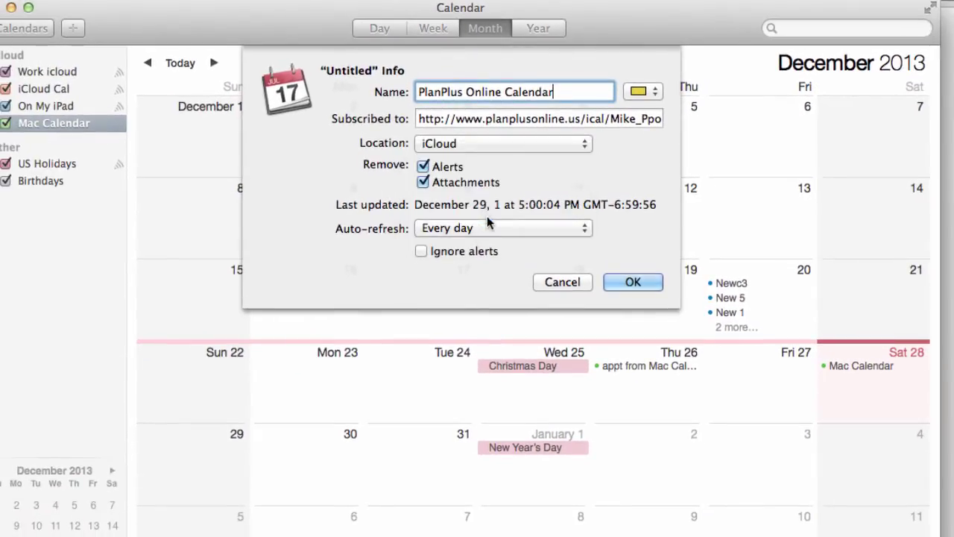
left_click(635, 288)
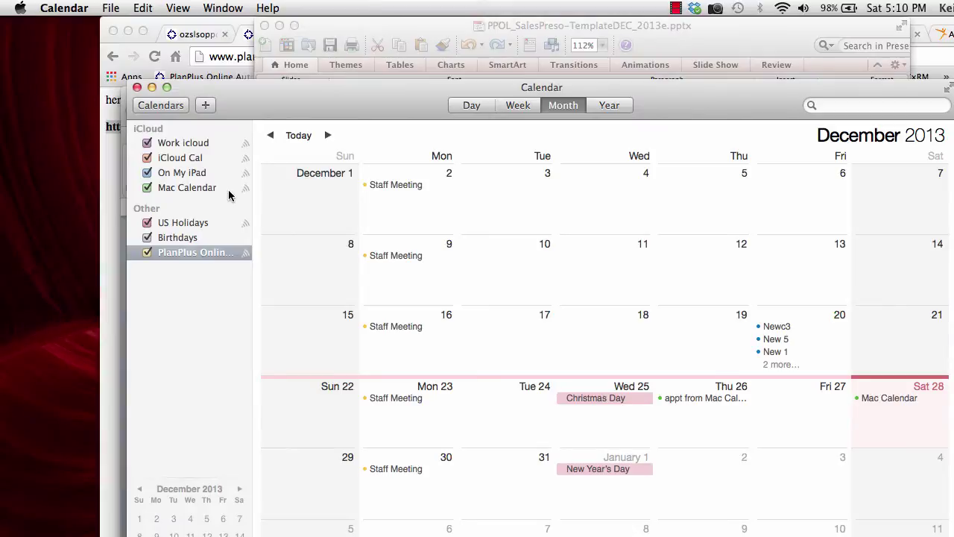
left_click(212, 189)
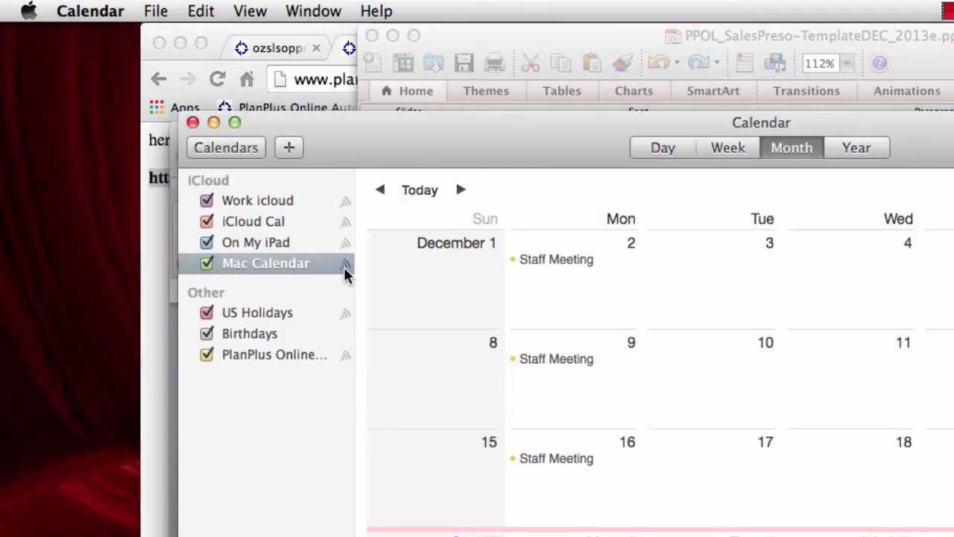
- Make Mac Calendar a Public Calendar and email its webcal subscription link
left_click(345, 267)
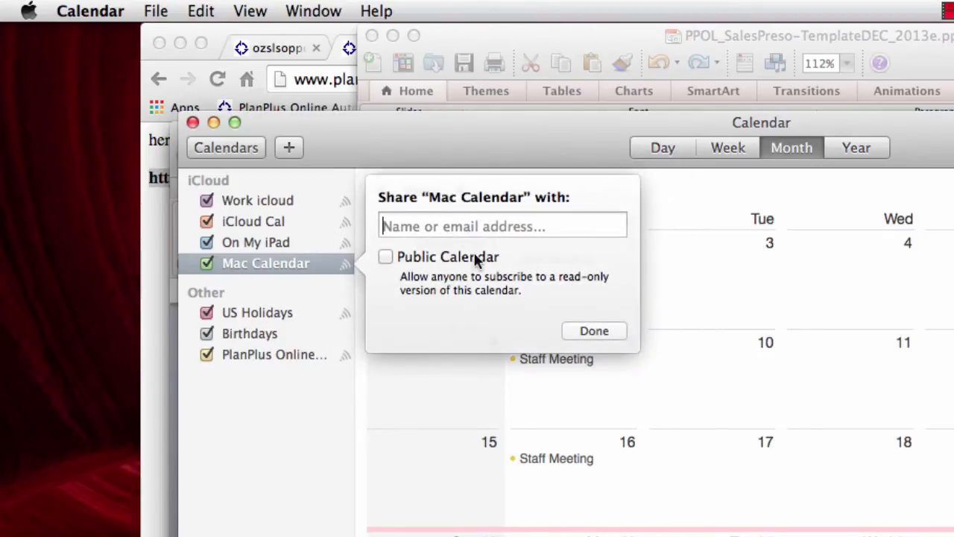
left_click(386, 256)
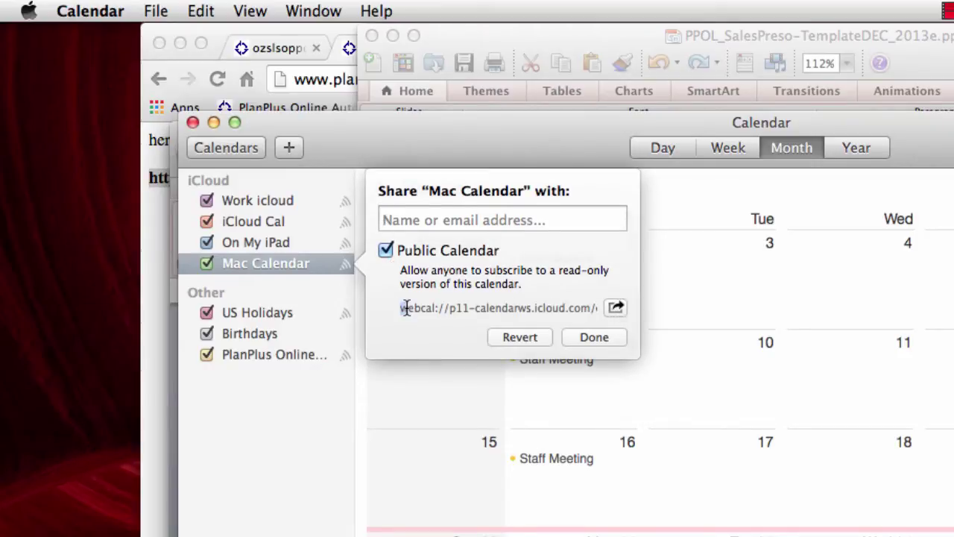
left_click_drag(401, 308, 588, 309)
left_click(615, 306)
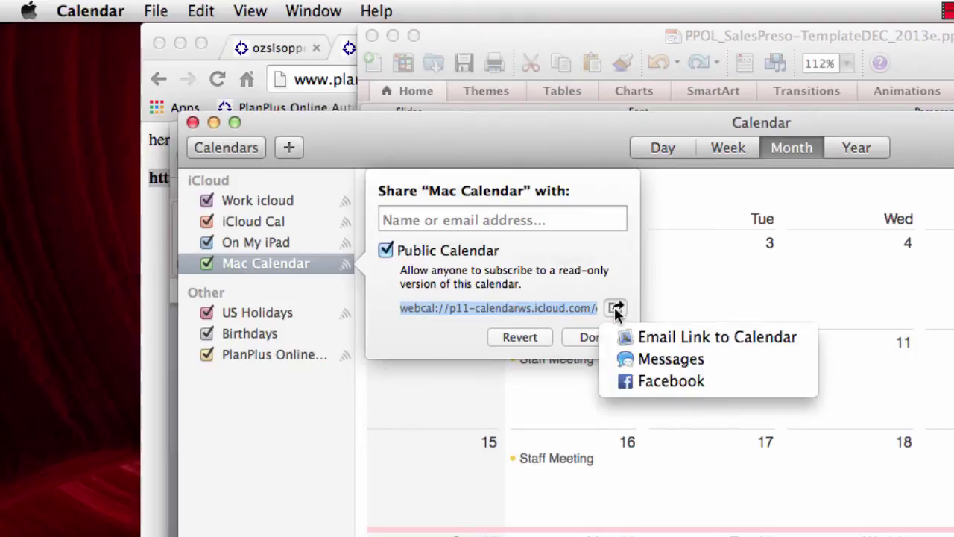
left_click(664, 337)
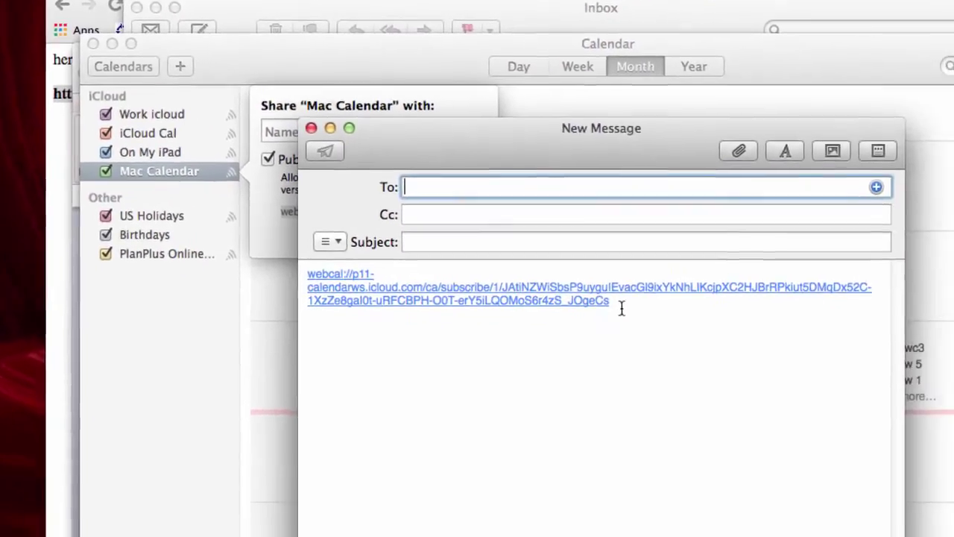
- Copy the webcal link from the Mail draft, discard the message, and return to the browser
left_click_drag(678, 349, 363, 323)
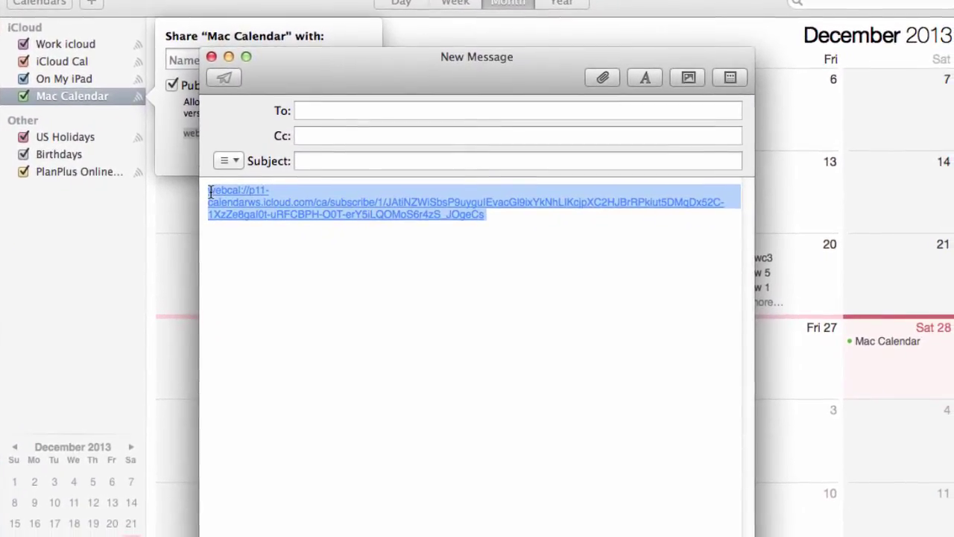
right_click(214, 195)
left_click(244, 203)
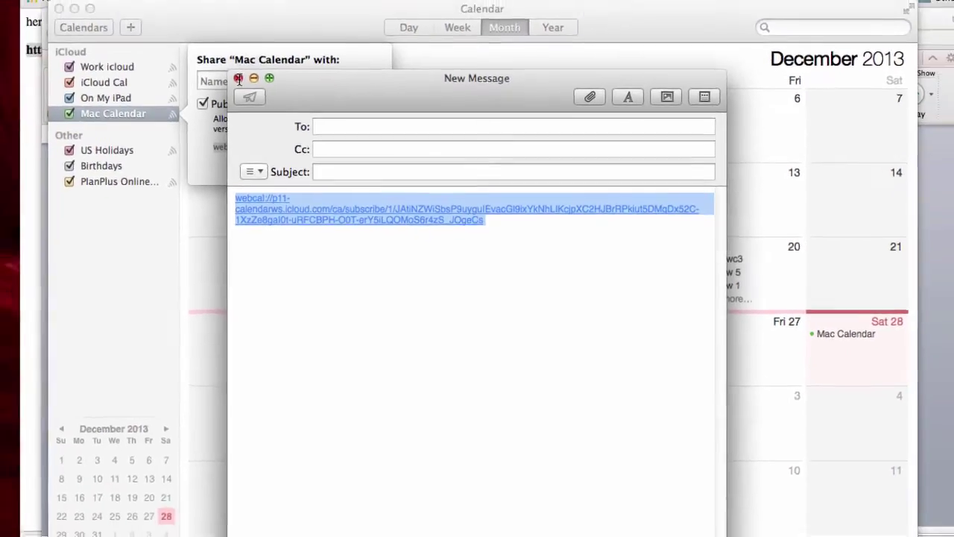
left_click(211, 58)
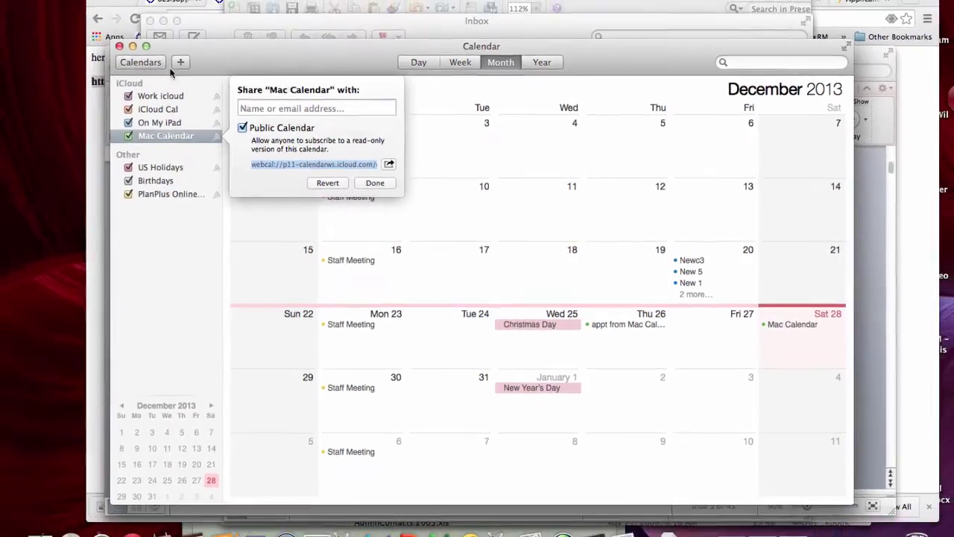
left_click(79, 153)
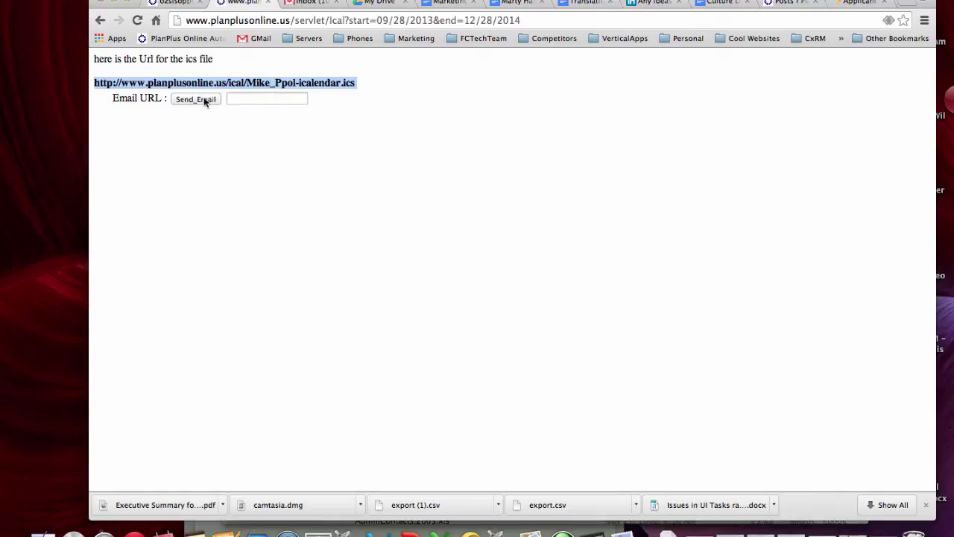
- Set Display External iCal Calendar Appt to Yes in Account > Calendar Task and submit
left_click(101, 20)
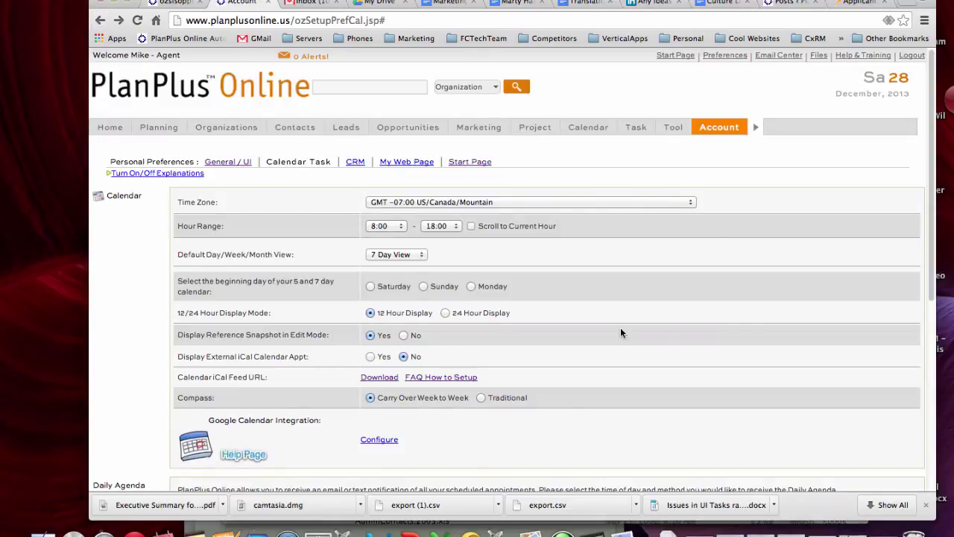
left_click(588, 127)
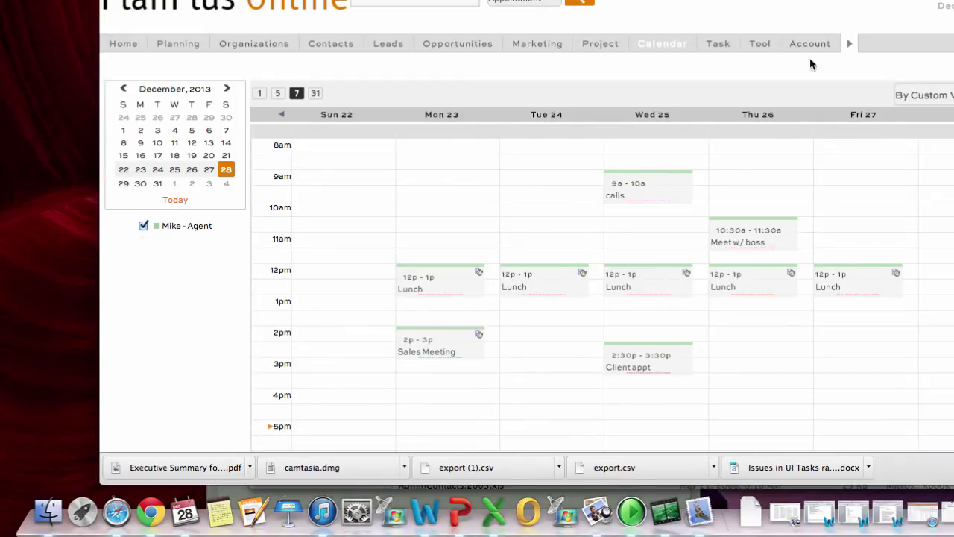
left_click(804, 115)
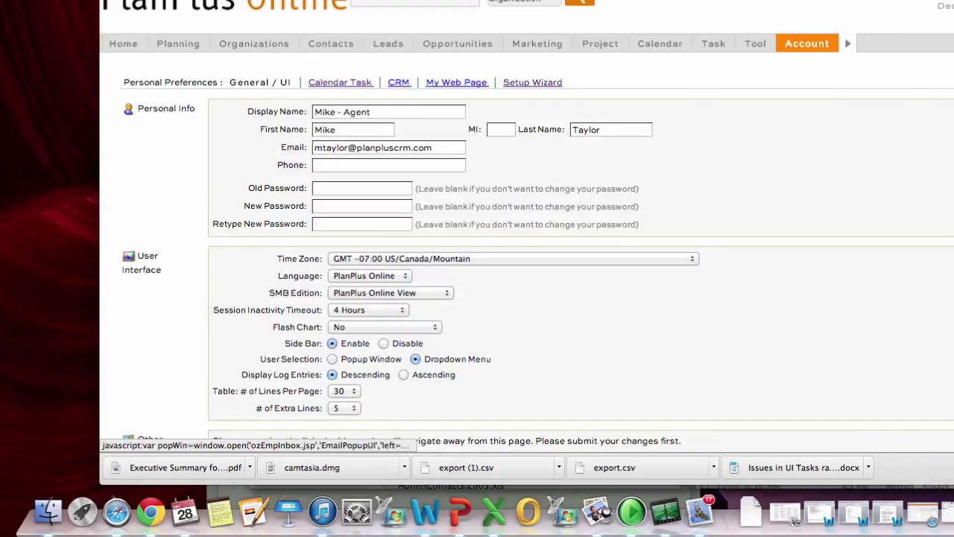
left_click(339, 83)
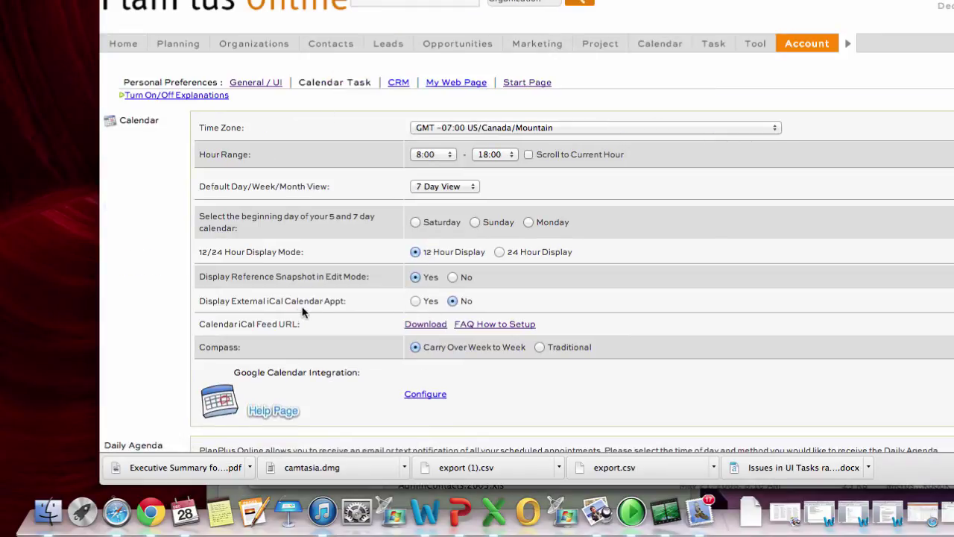
left_click(415, 301)
scroll(290, 312, "down", 5)
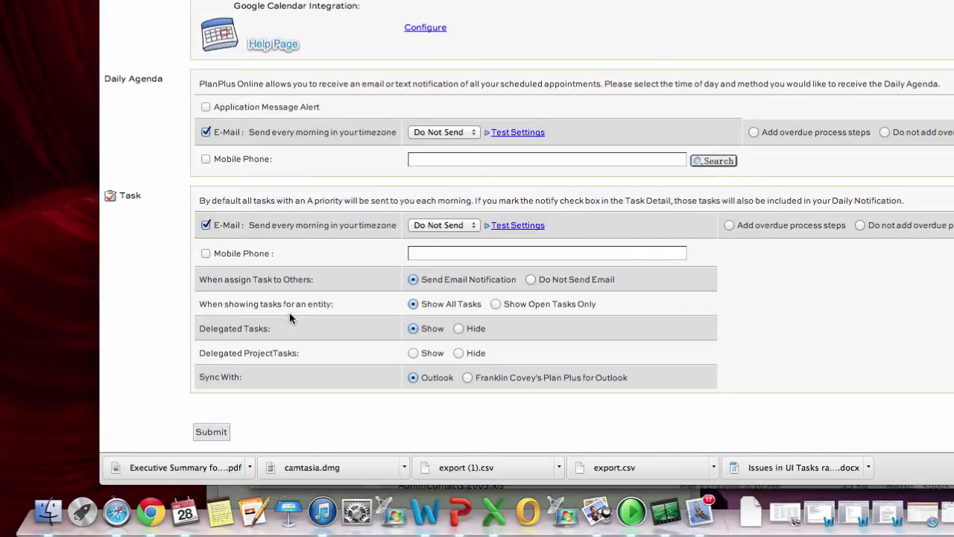
left_click(211, 432)
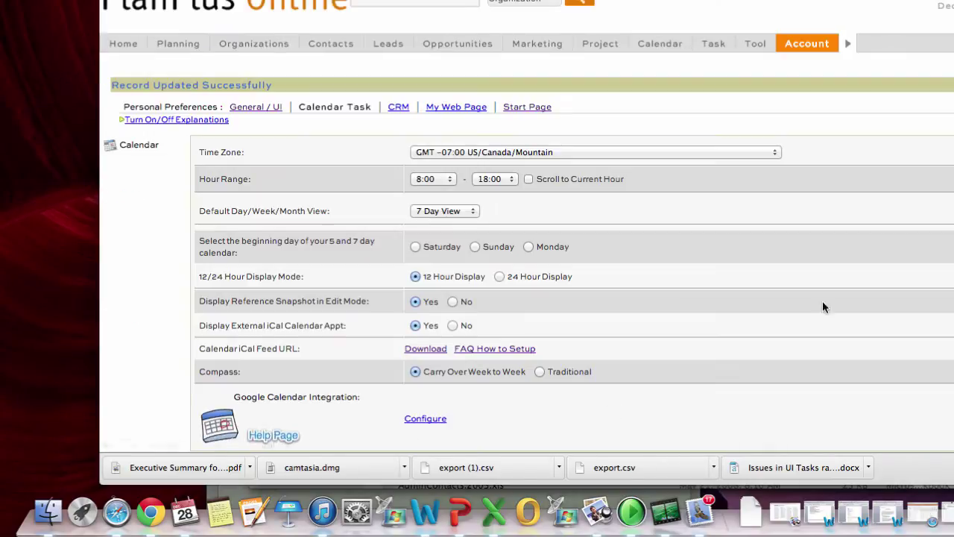
- Add the Mac Calendar webcal URL under Other Calendars with colour #E04ED8 and submit it
mouse_move(654, 44)
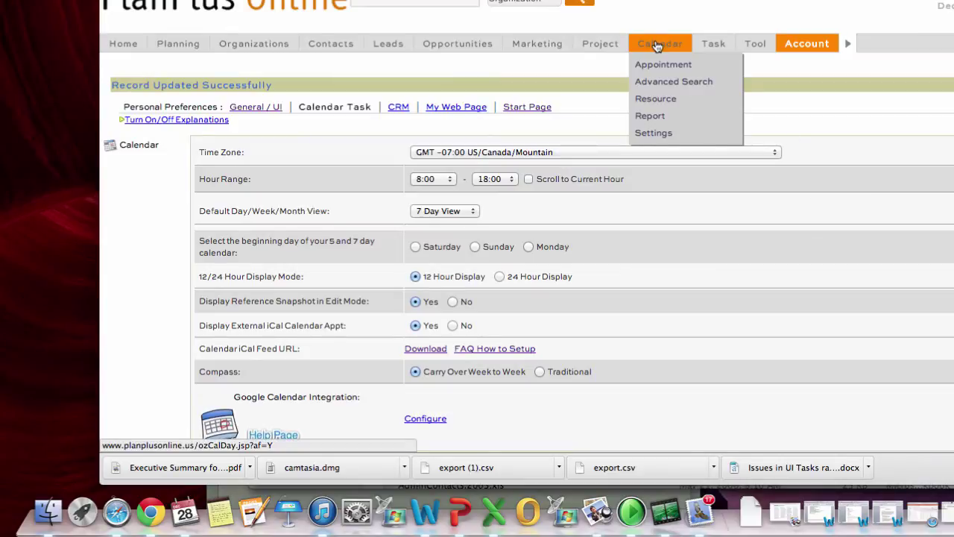
left_click(656, 46)
left_click(175, 269)
key("super+v")
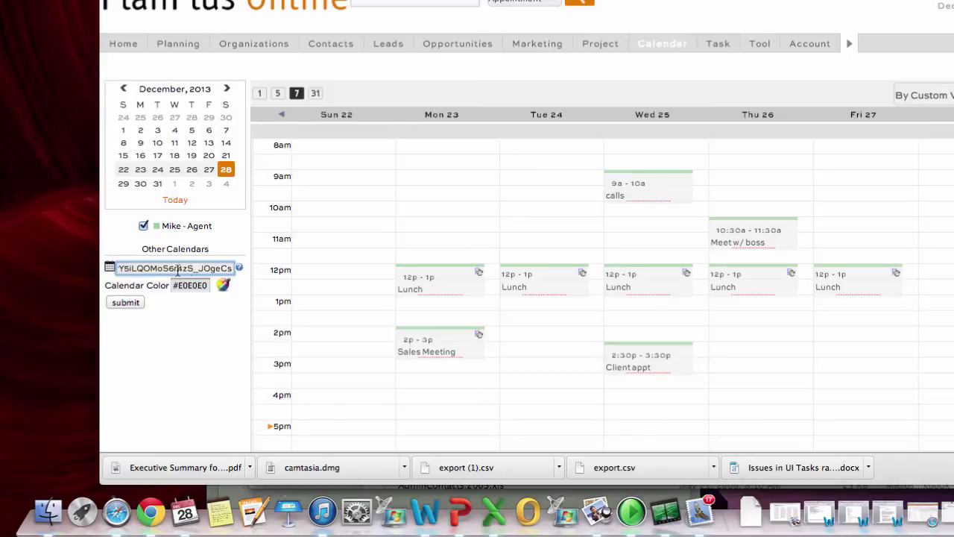
left_click(222, 285)
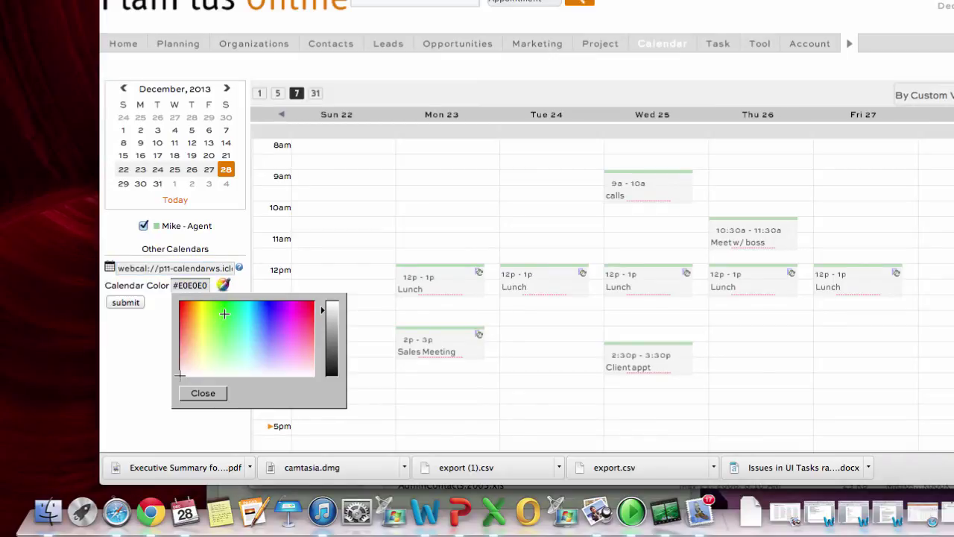
left_click(292, 327)
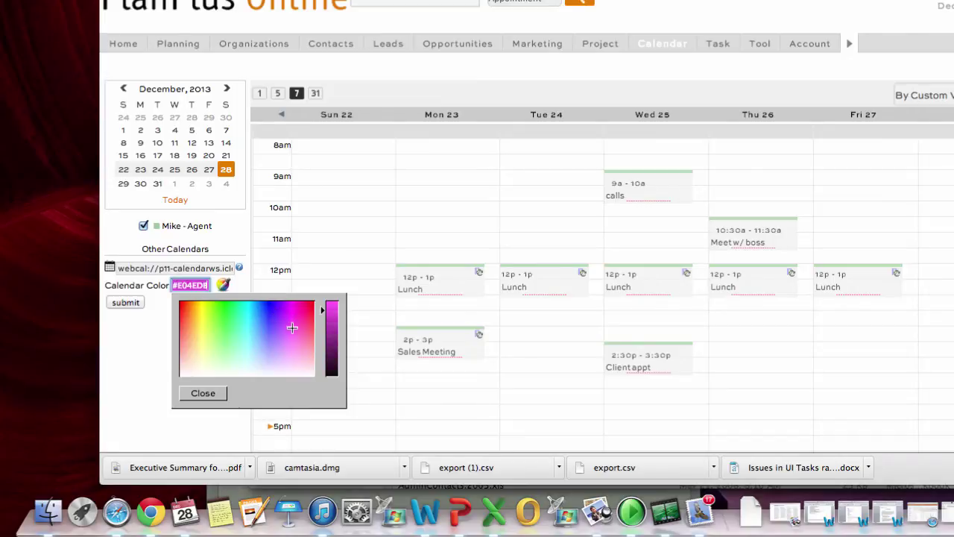
left_click(203, 395)
left_click(127, 302)
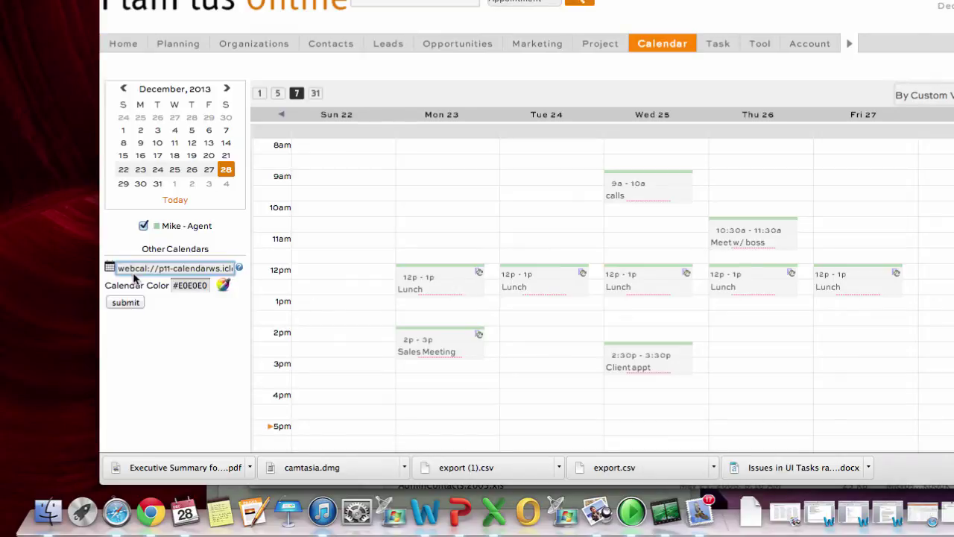
left_click(126, 303)
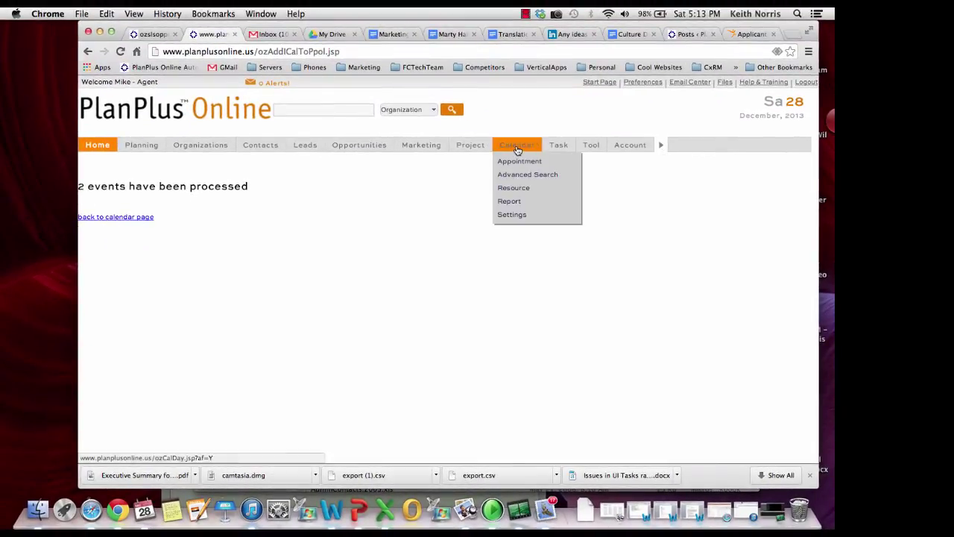
- Review the red Mac Calendar events, including Thu 26 Lunch, in the week view, then return to Apple Calendar
left_click(516, 148)
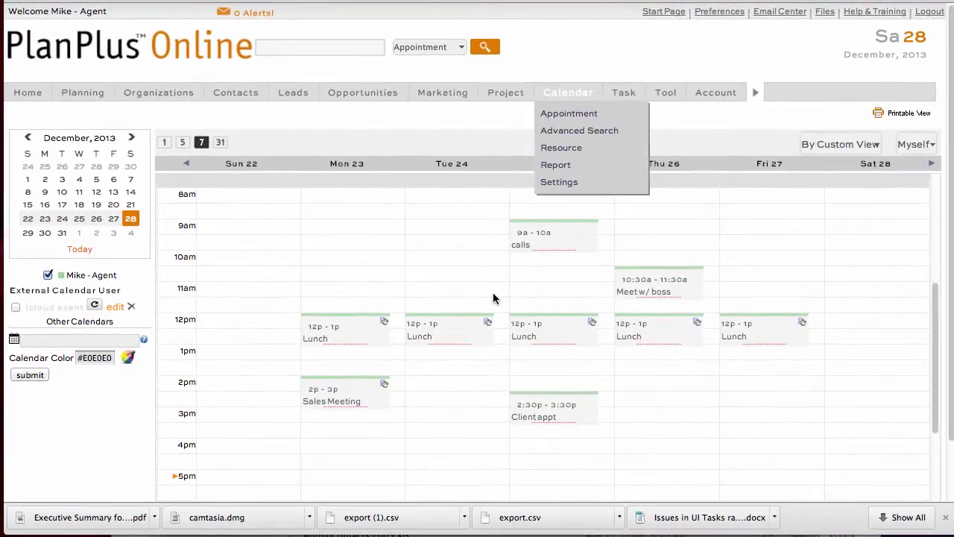
scroll(493, 299, "down", 1)
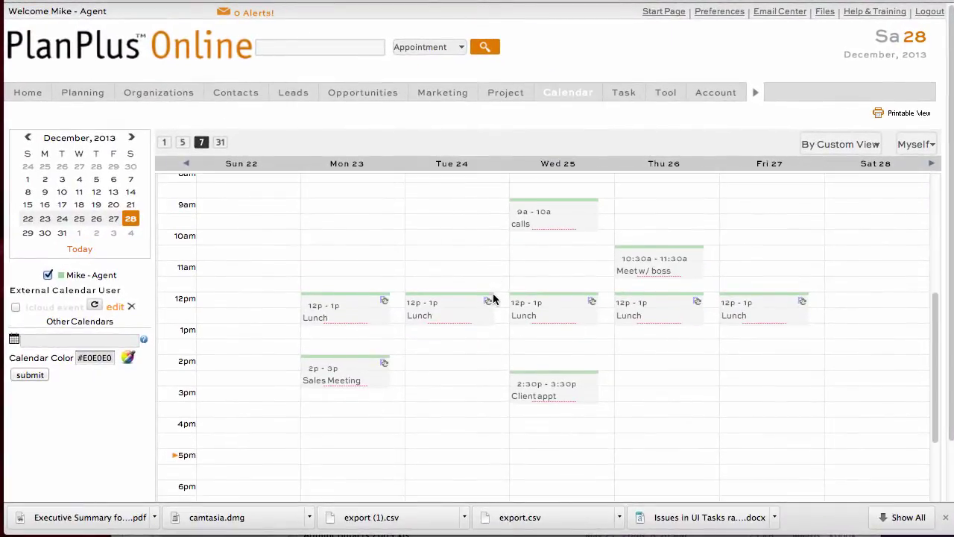
scroll(489, 294, "down", 2)
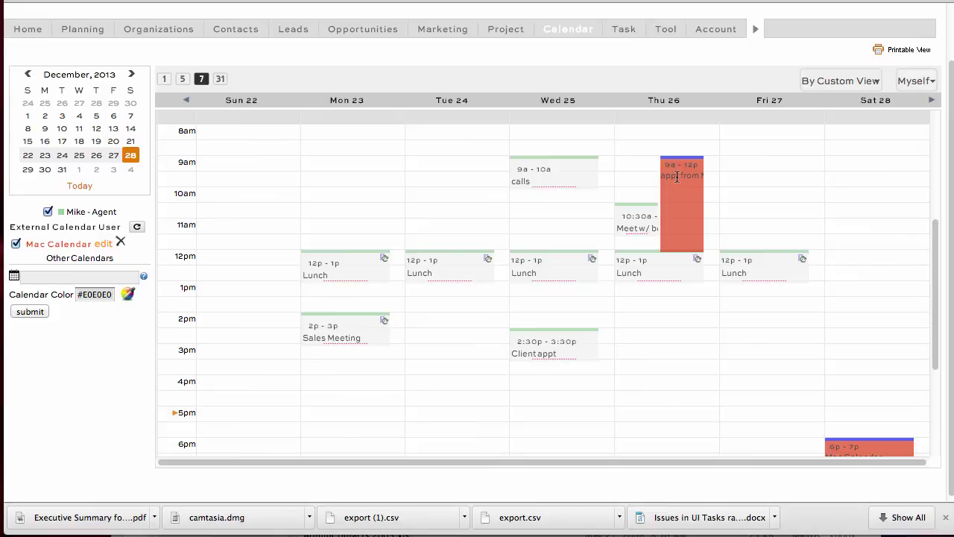
left_click(632, 275)
left_click(849, 289)
left_click(90, 533)
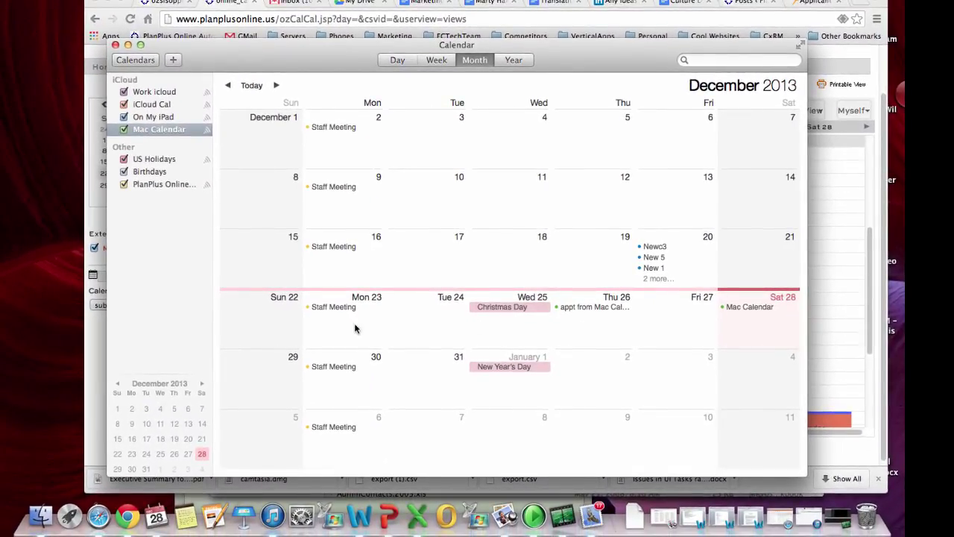
- Inspect the Mon 23 Staff Meeting details, then switch to the PowerPoint '2 Step Process' slide
double_click(334, 309)
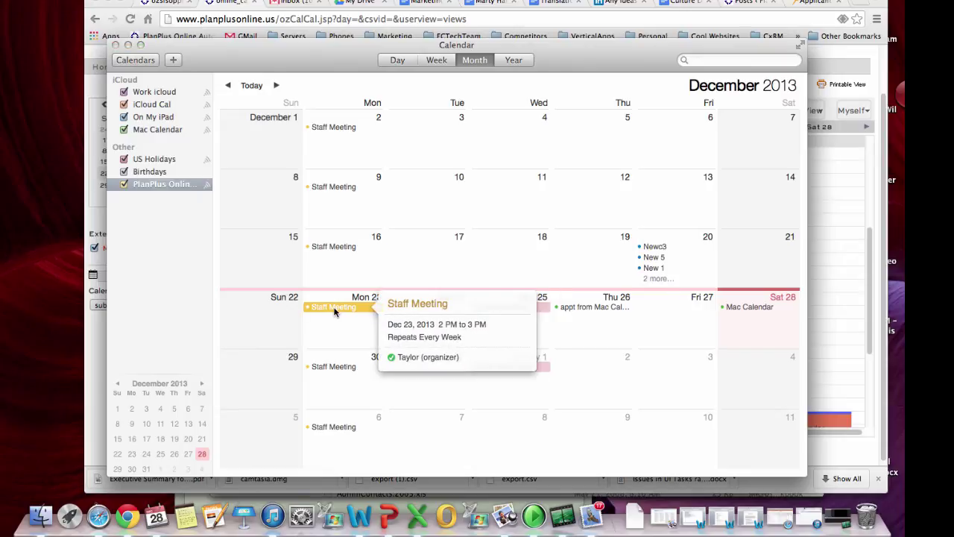
left_click(433, 261)
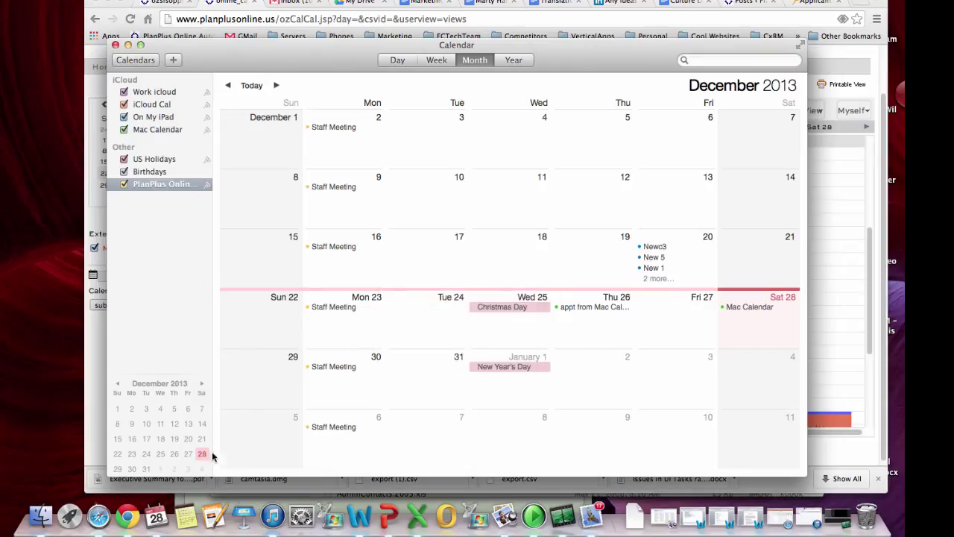
left_click(389, 516)
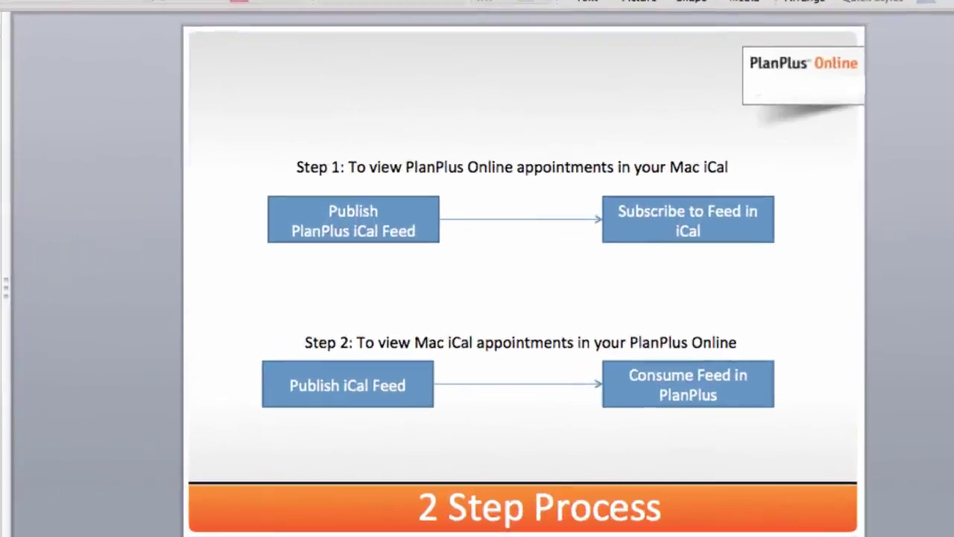